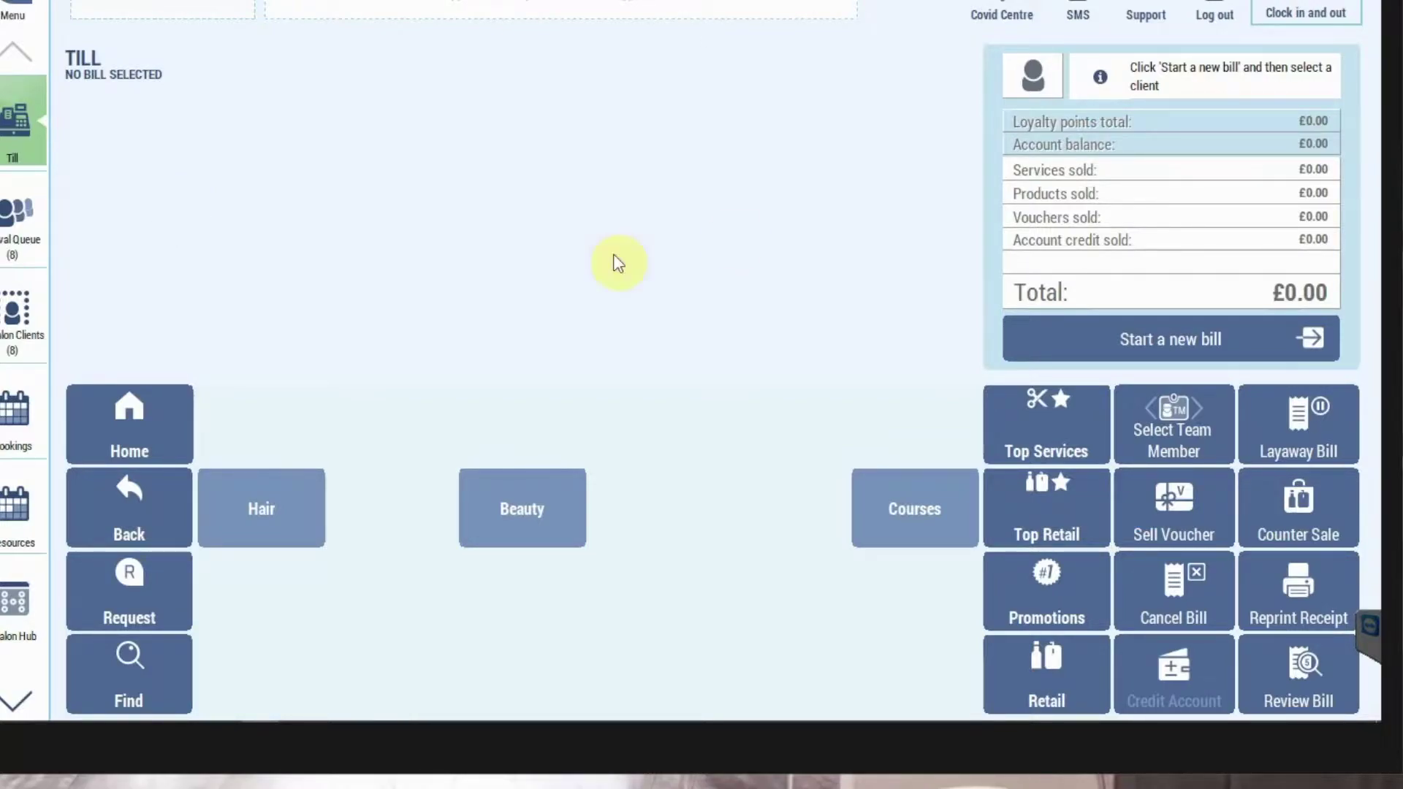
- Enable 'Send Automatic Booking Confirmation Messages' in the SMS automatic settings
click(1077, 13)
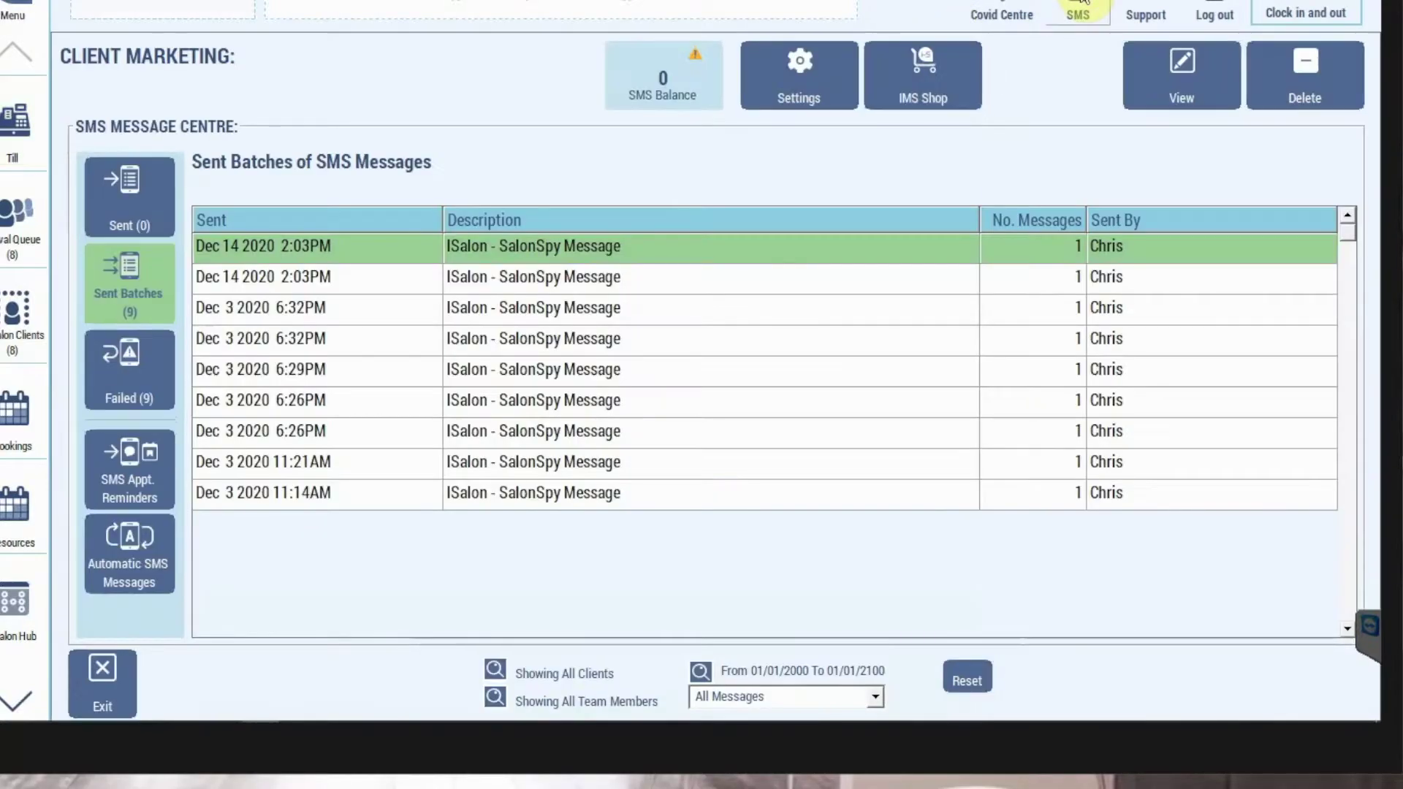
click(800, 82)
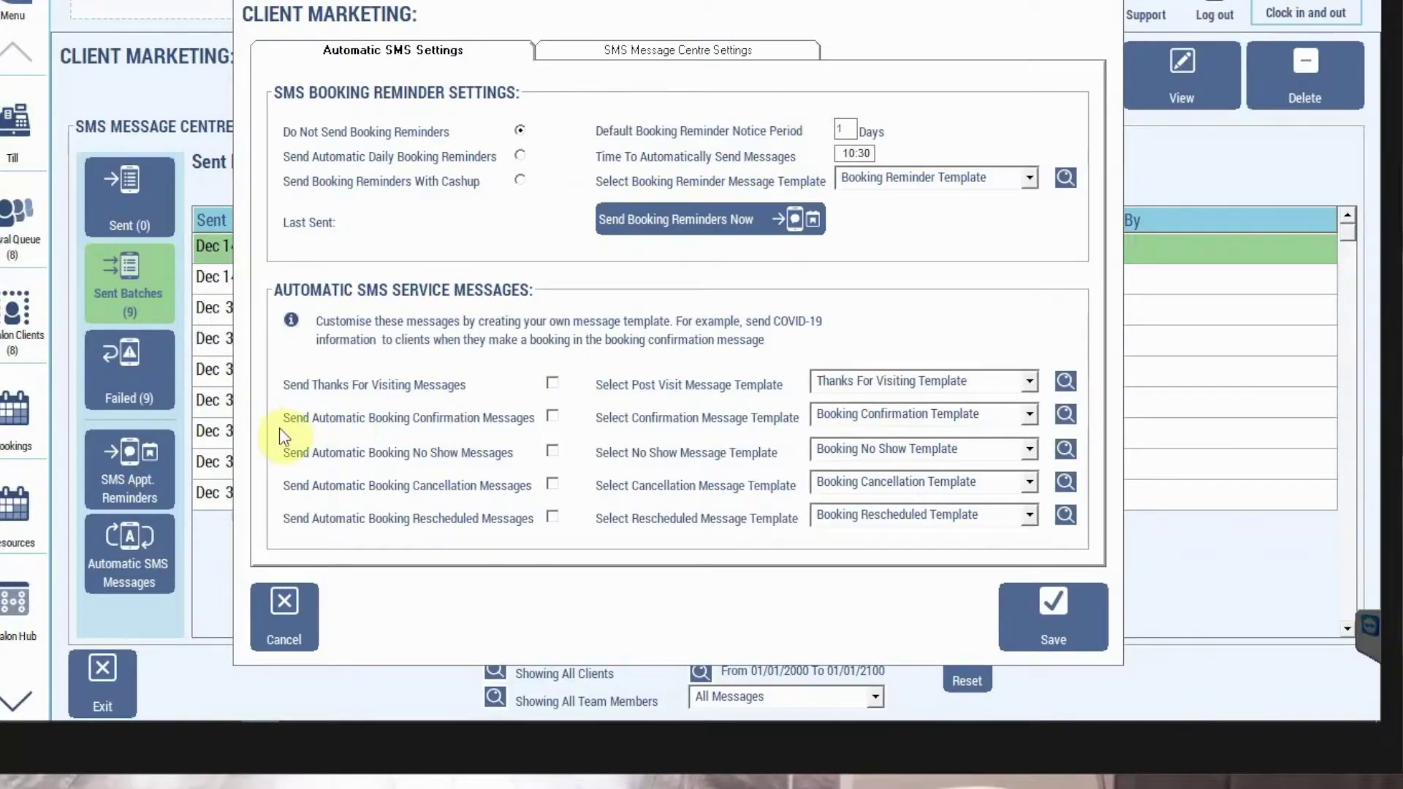
click(551, 417)
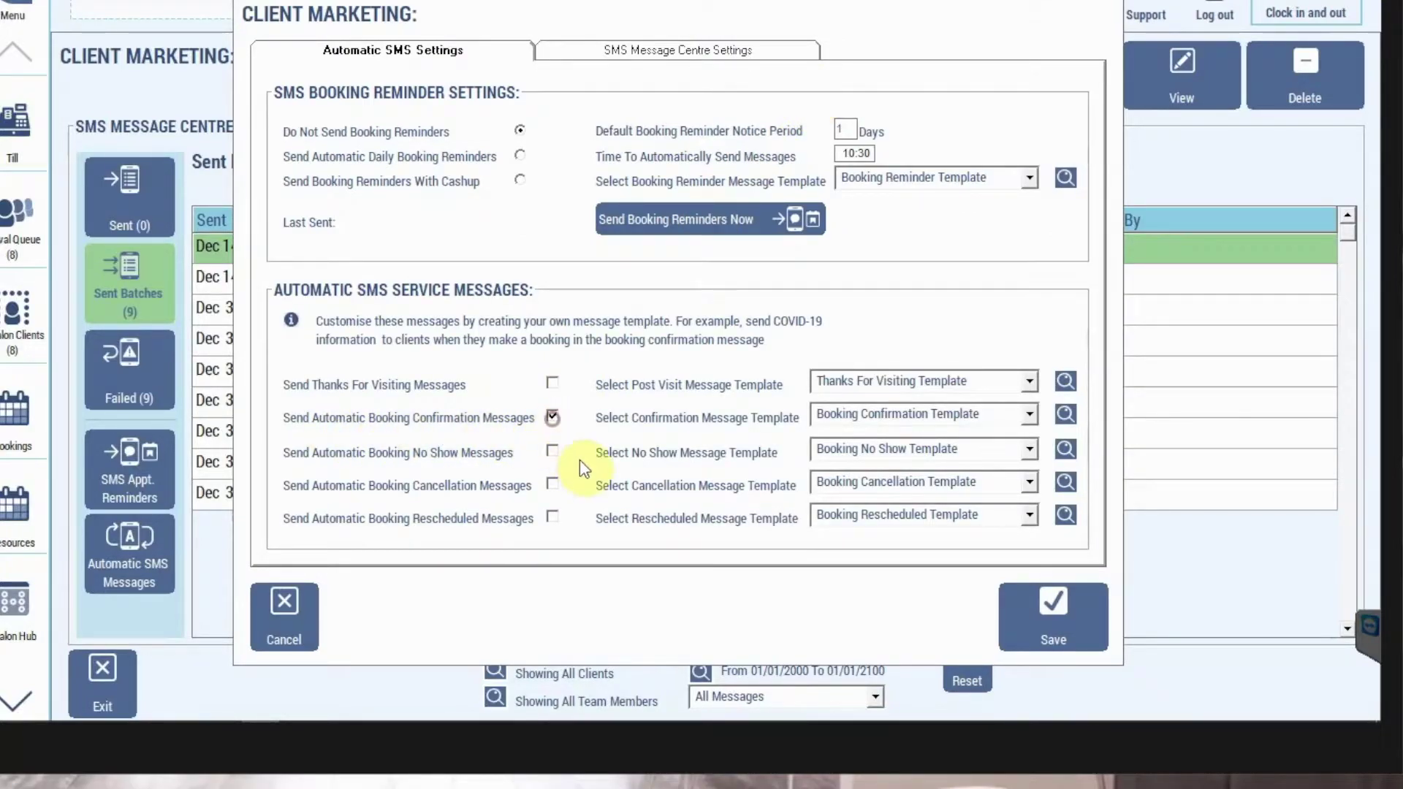
- Open the Booking Confirmation Template in the template editor via its magnifier button
click(1064, 414)
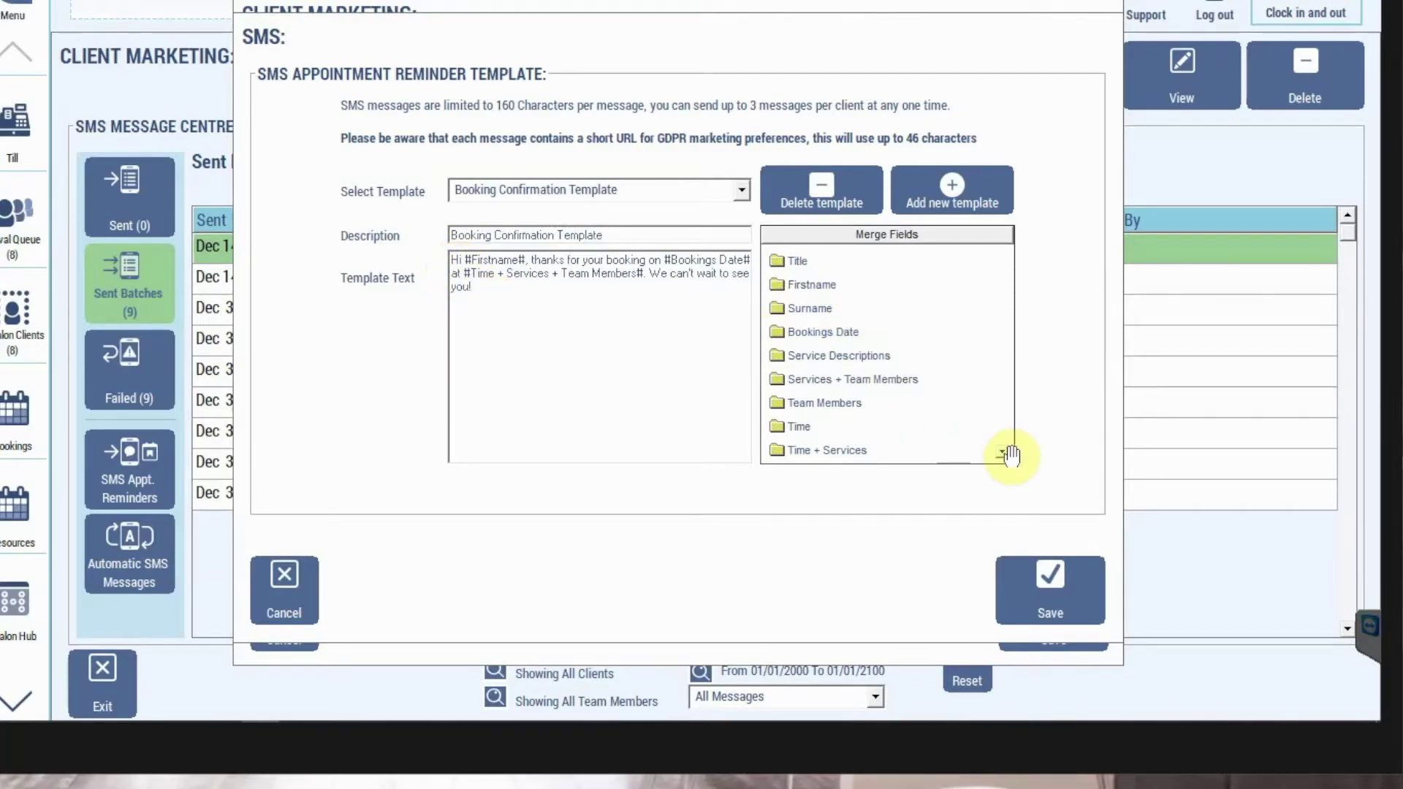
- Save the Booking Confirmation Template and close the SMS template editor
click(1041, 597)
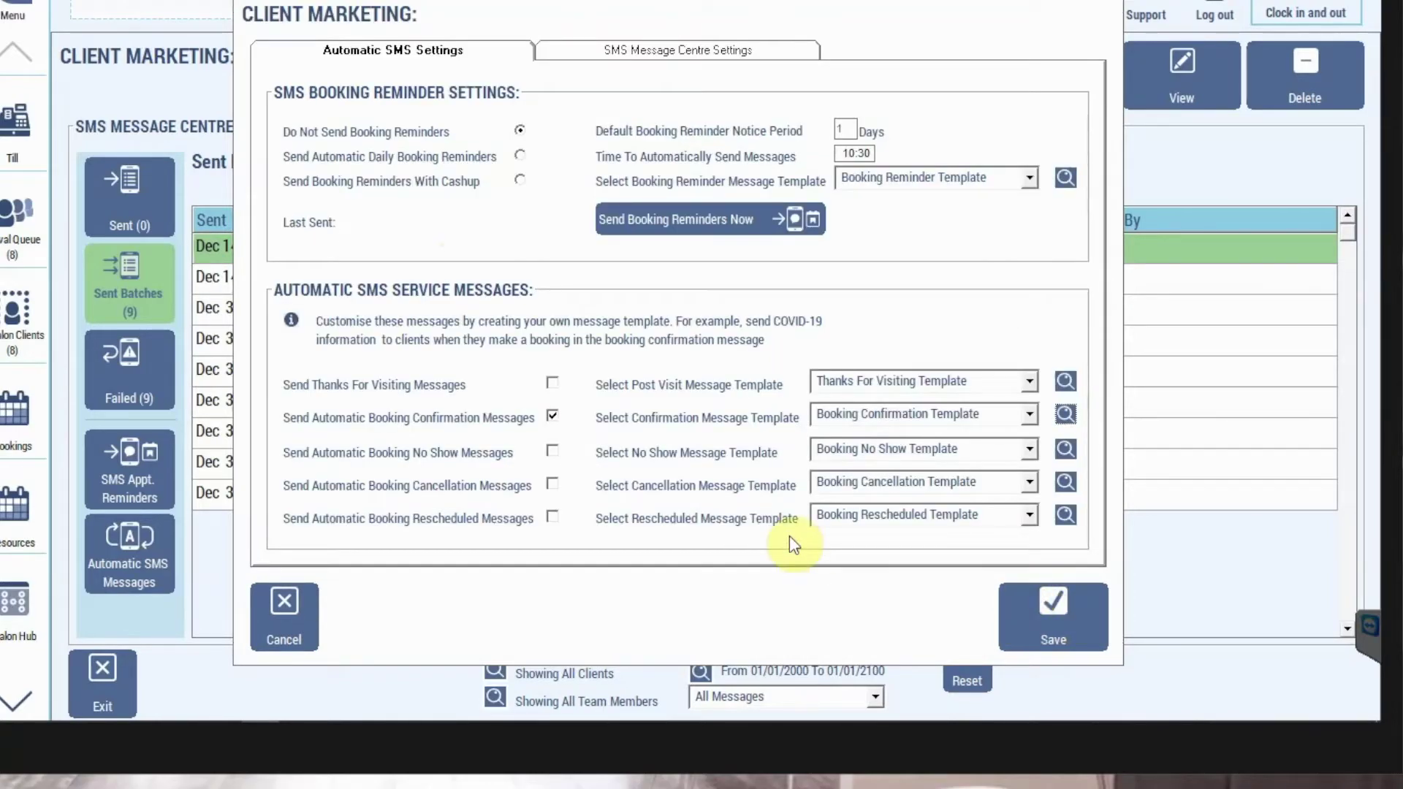